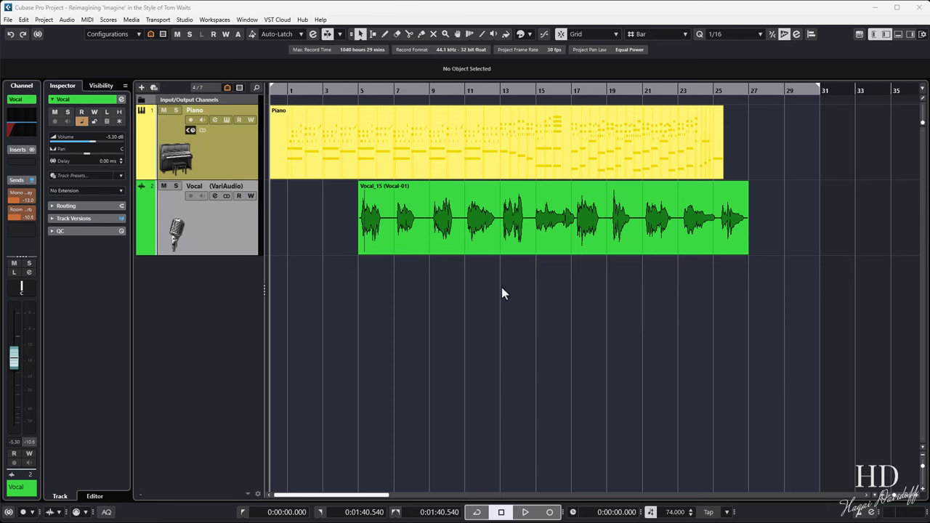
- Play the piano and vocal tracks, comparing the Vocal with its sends bypassed and re-enabled, and stop playback
key("space")
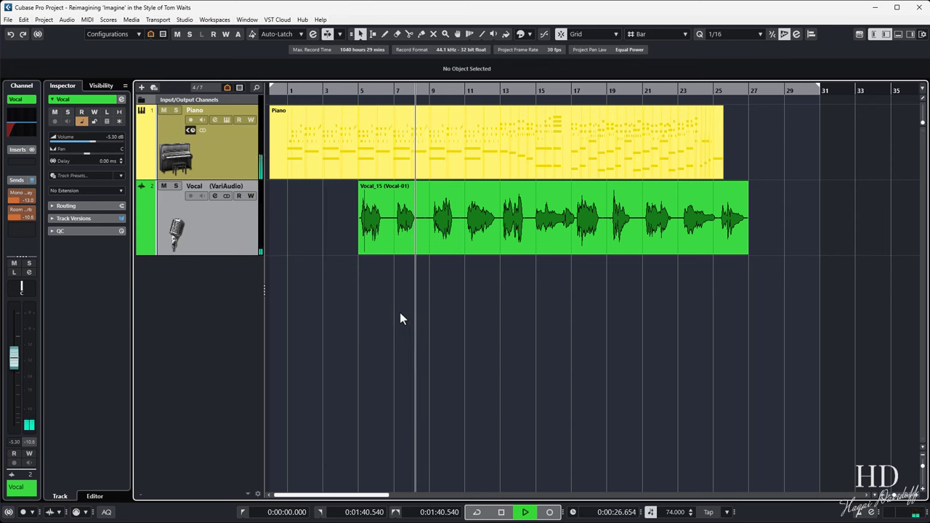
left_click(34, 184)
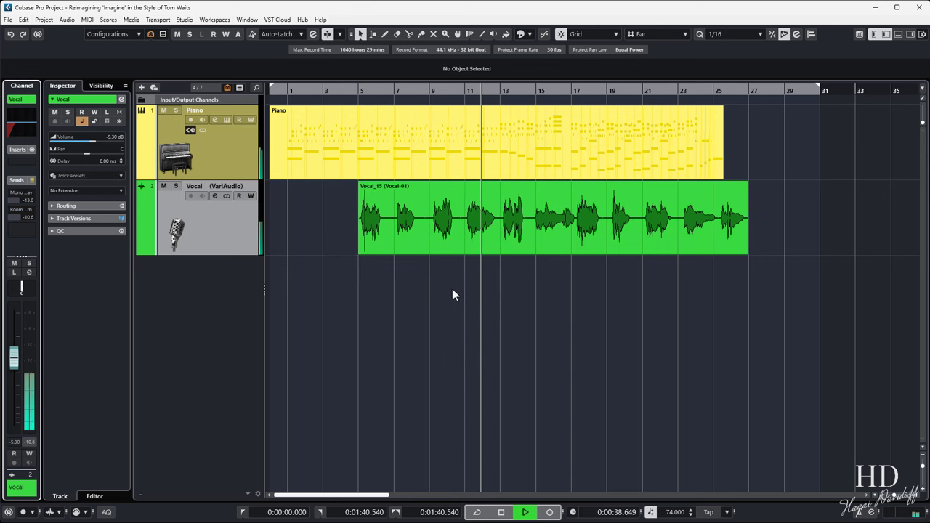
left_click(32, 181)
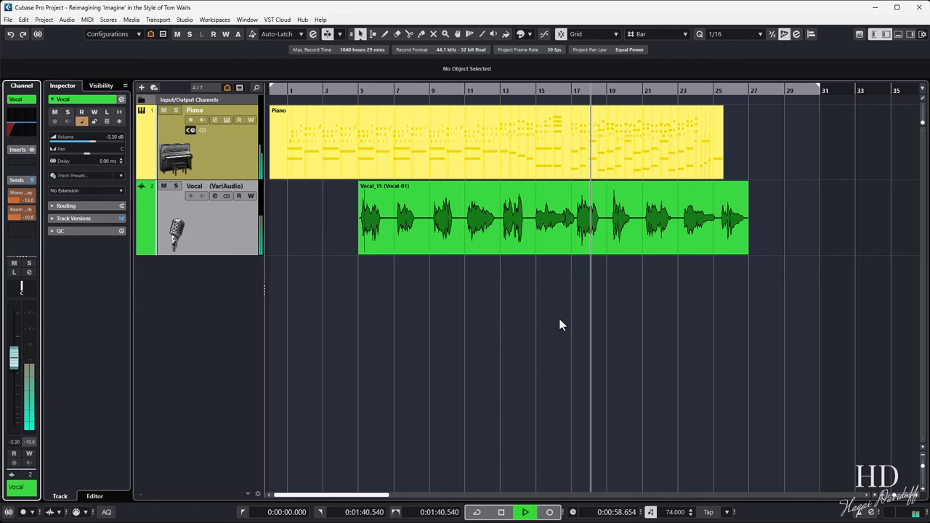
key("space")
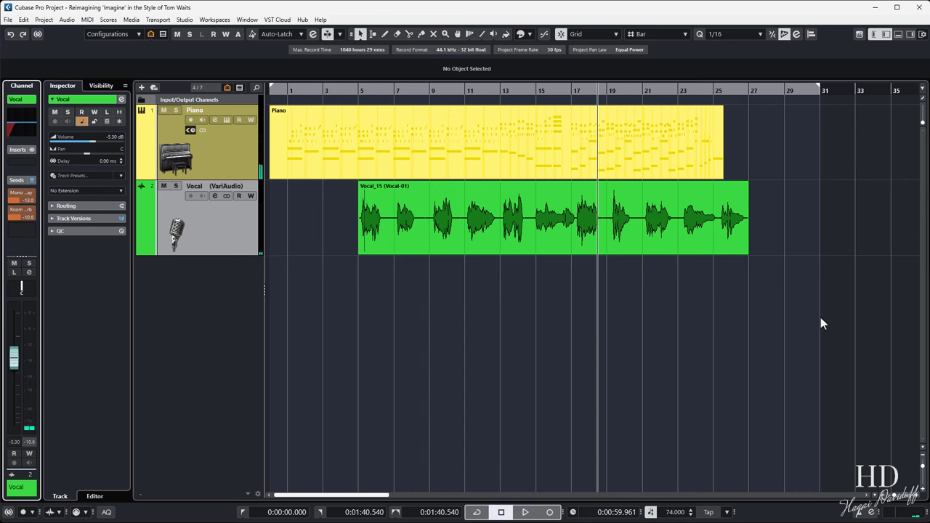
- Switch the Vocal track to track version v4 and audition it with the piano from bar 3
left_click(591, 247)
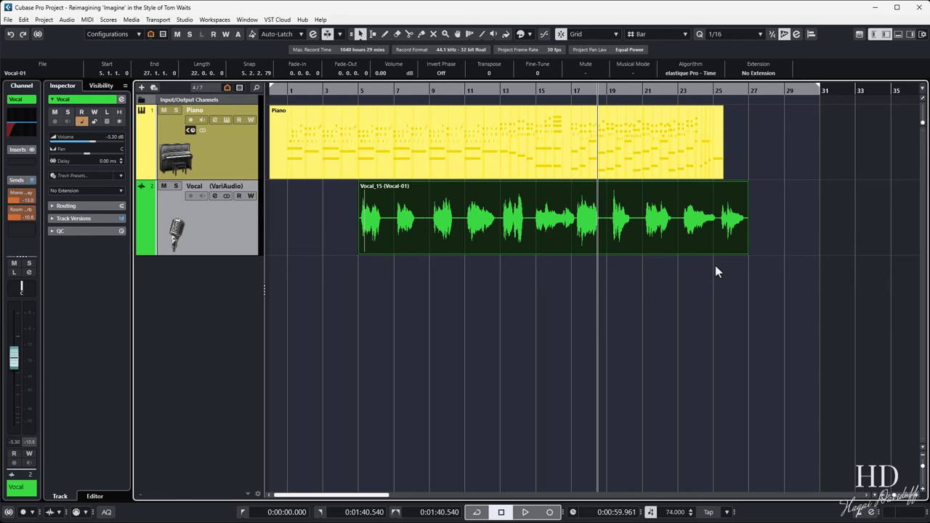
left_click(468, 180)
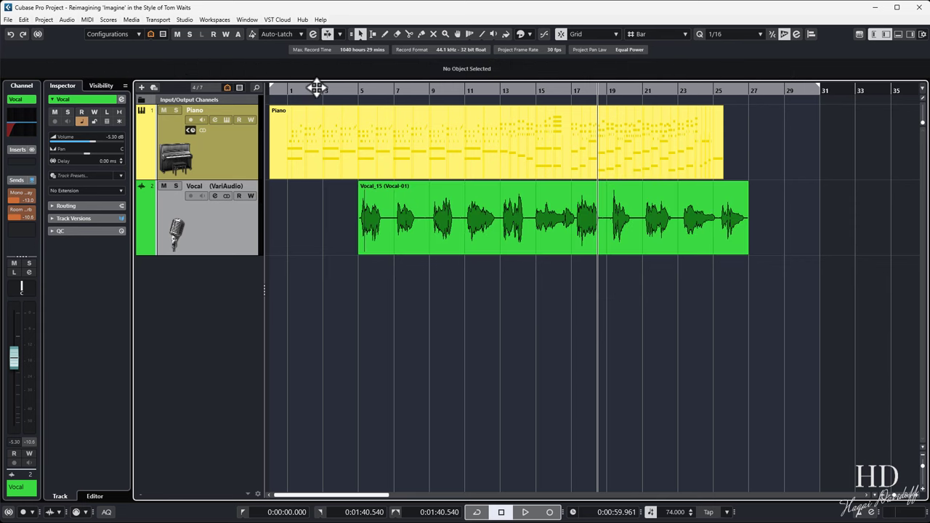
left_click(322, 87)
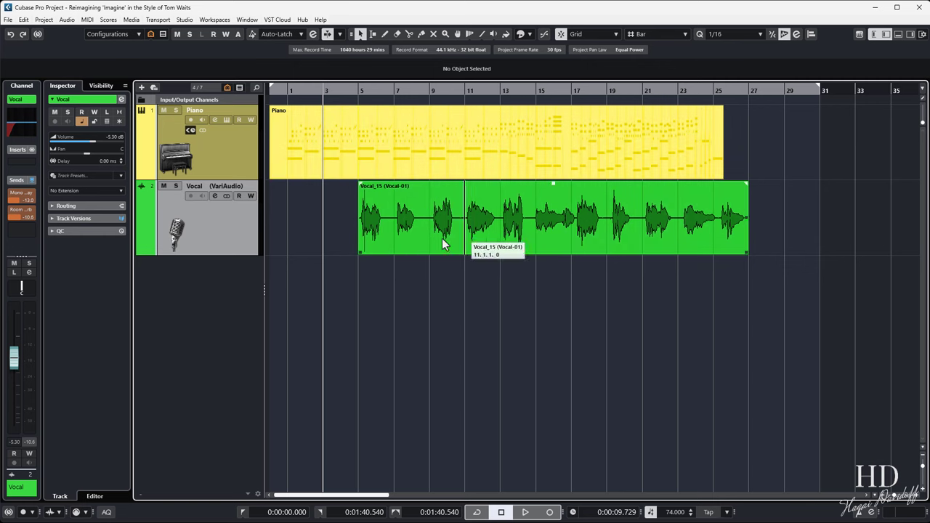
left_click(101, 220)
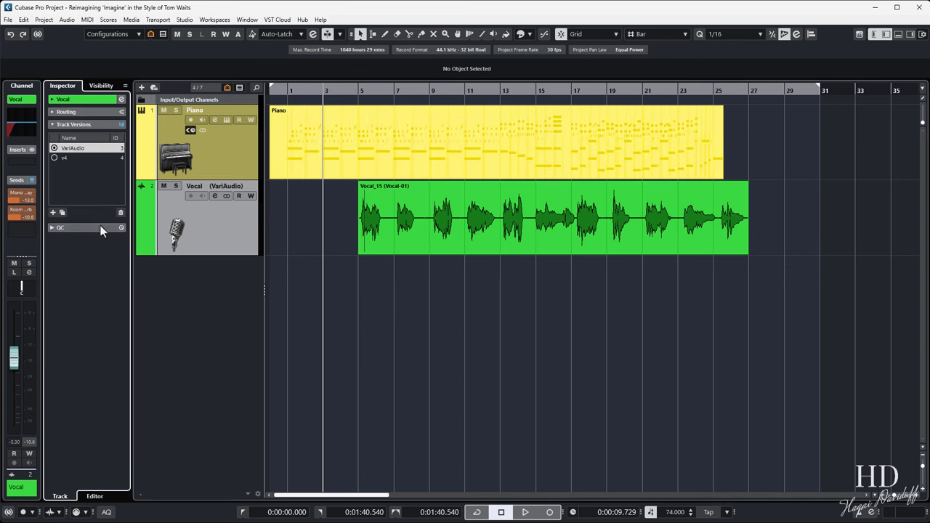
left_click(81, 158)
key("space")
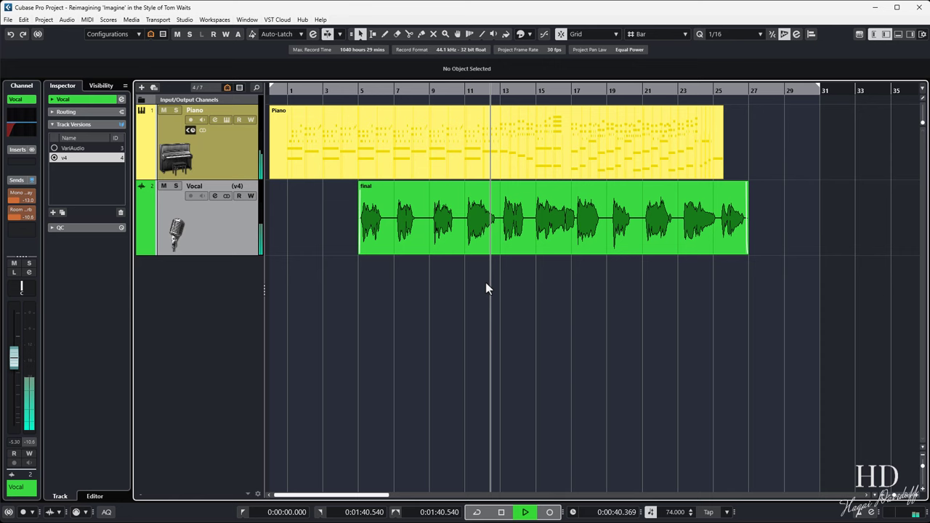
key("space")
- Play the Vocal track's VariAudio version from bar 11
left_click(456, 232)
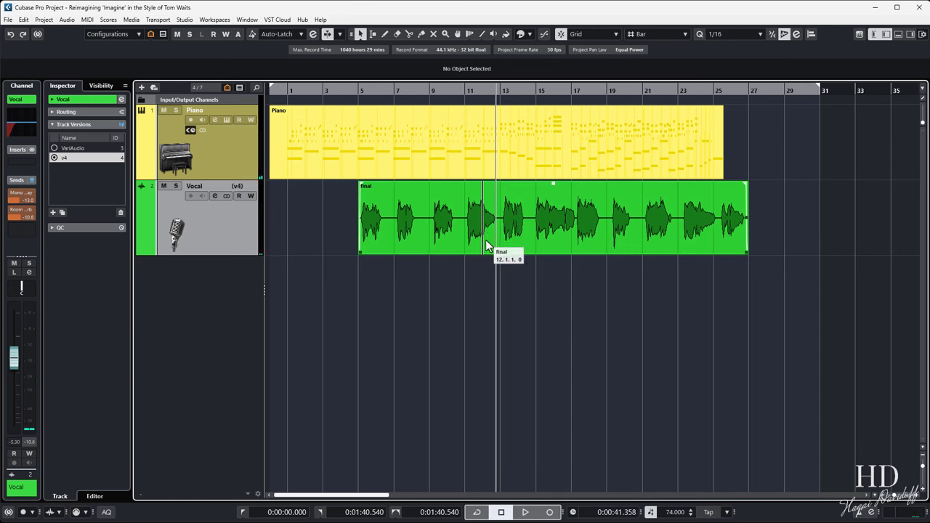
left_click(463, 89)
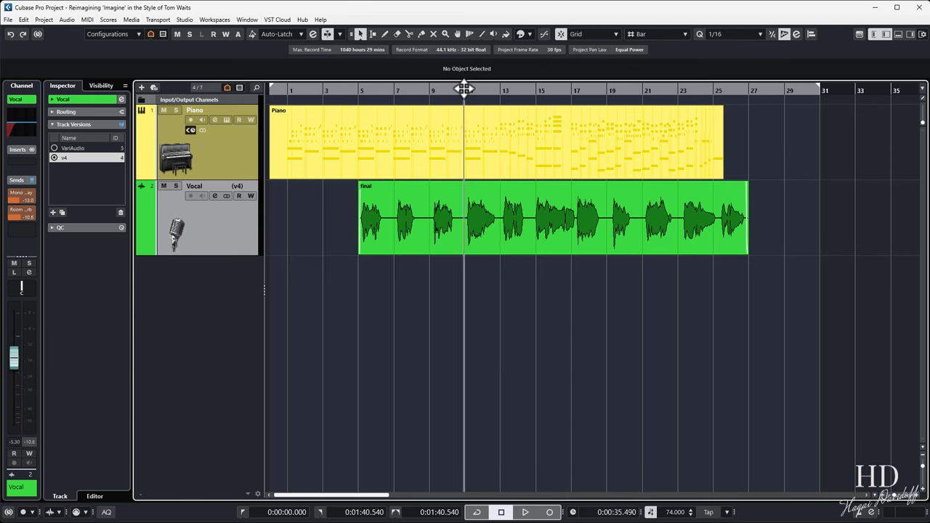
left_click_drag(463, 88, 465, 90)
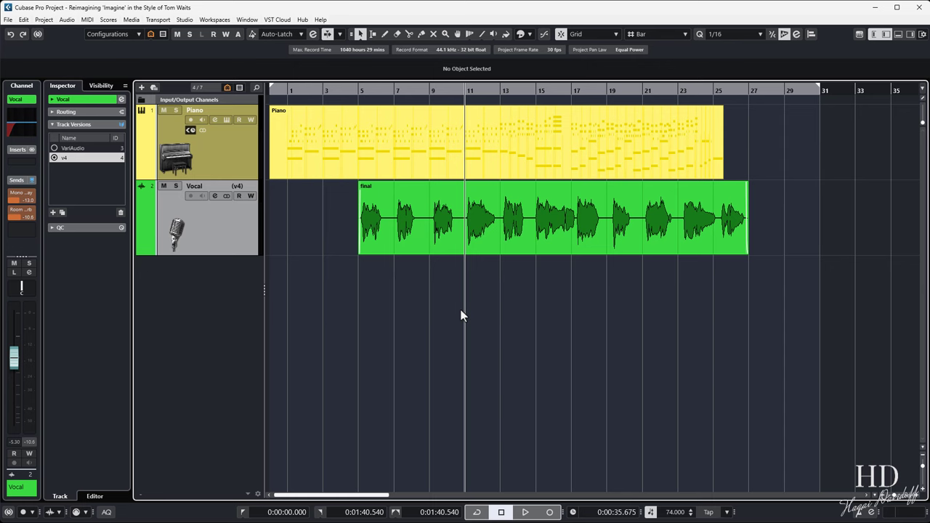
left_click(94, 149)
key("space")
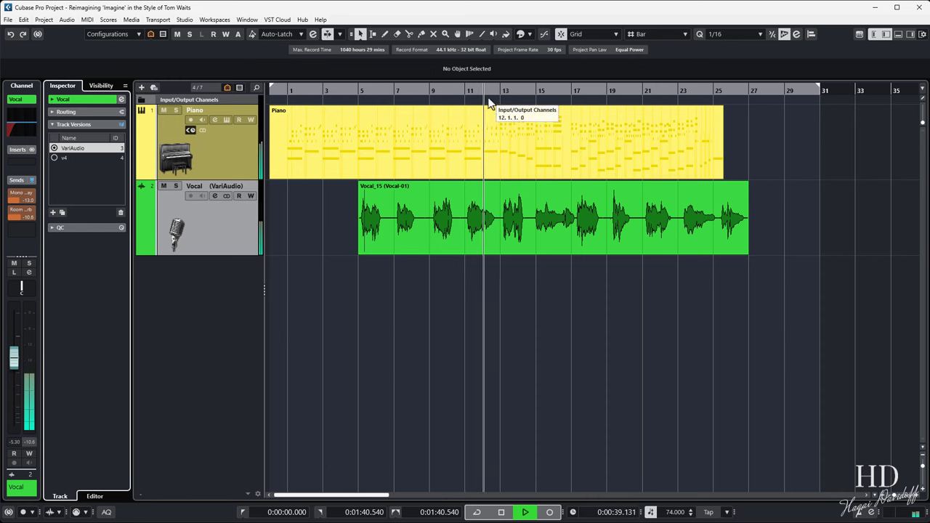
- Return to bar 11 and alternate between the v4 and VariAudio vocals during playback, stopping with v4 active
left_click(463, 91)
left_click(73, 159)
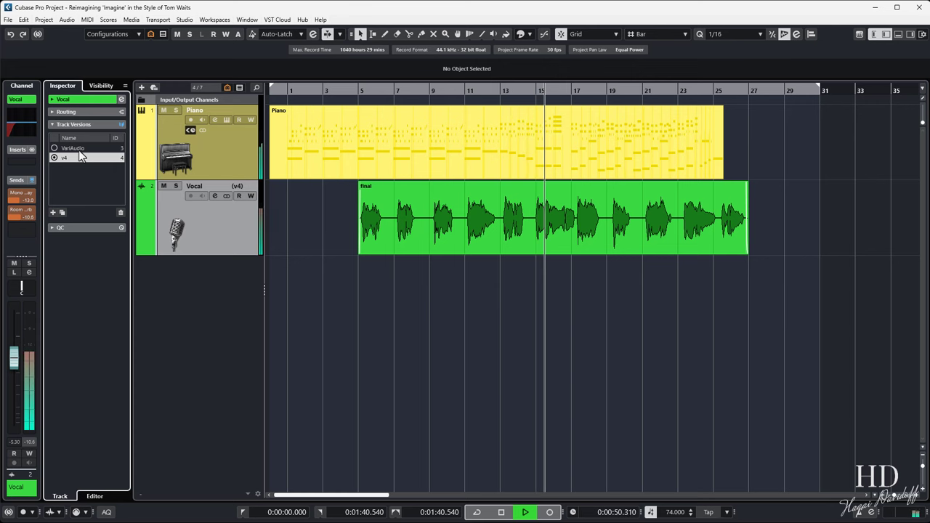
left_click(79, 149)
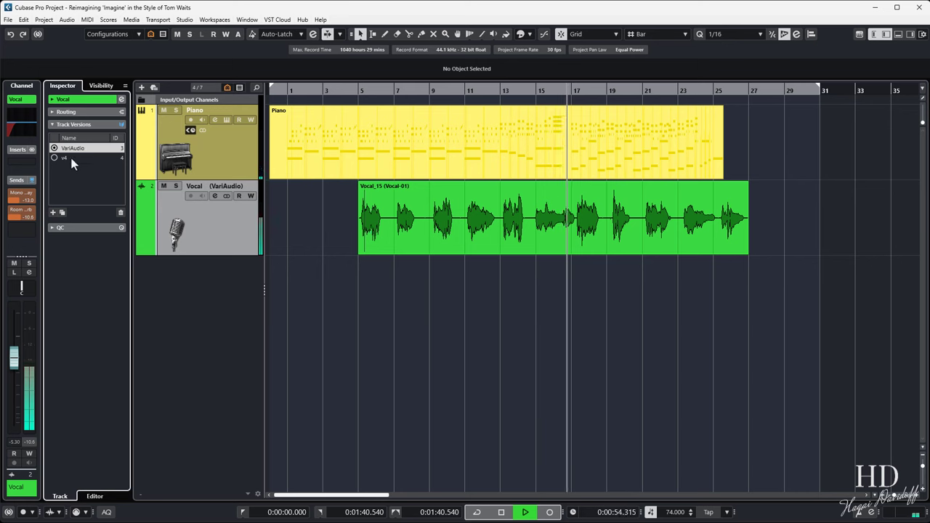
left_click(70, 158)
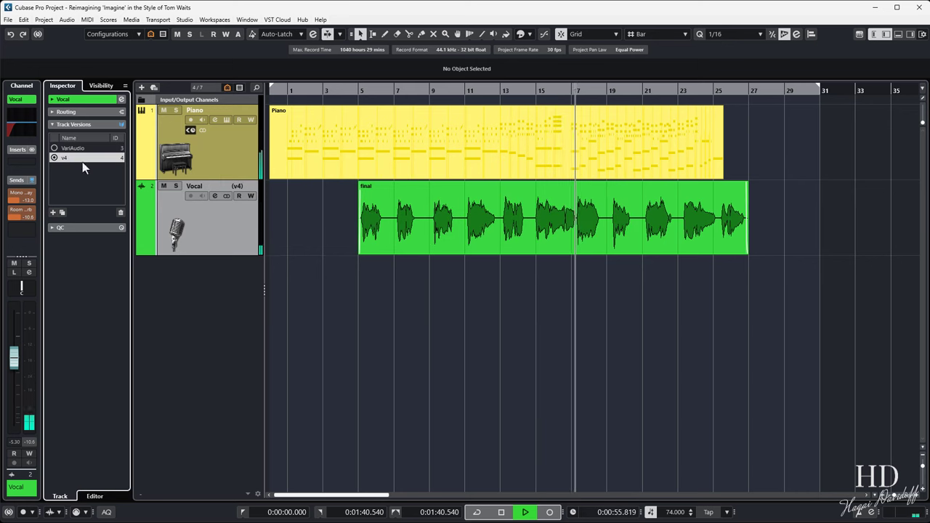
key("space")
left_click(584, 223)
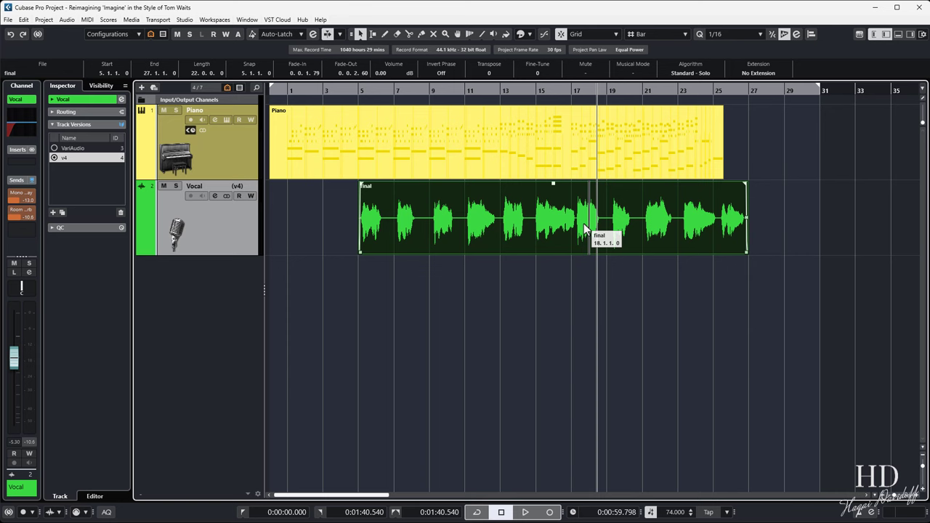
left_click(583, 342)
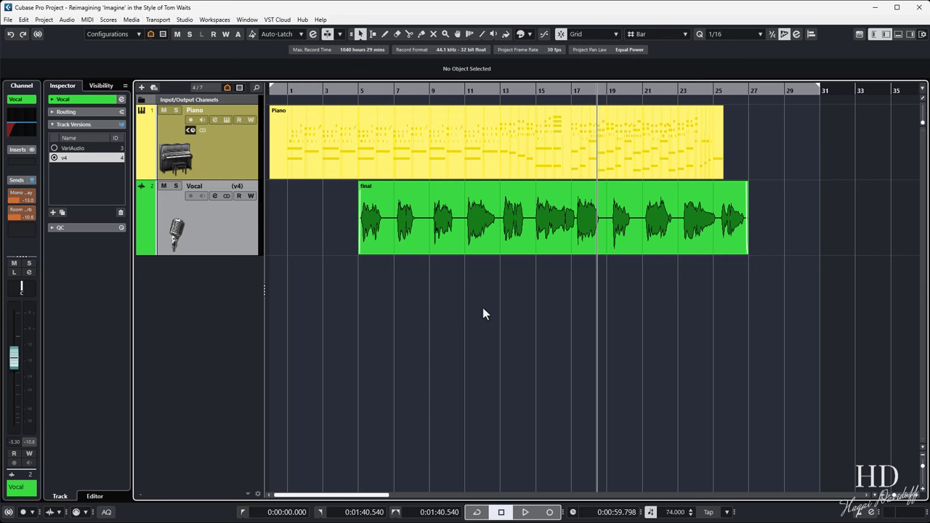
left_click(422, 232)
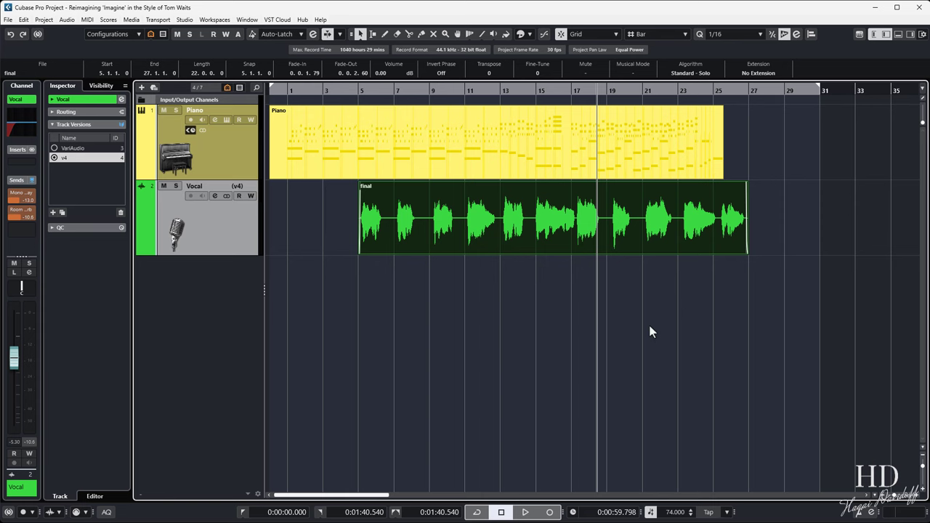
left_click(748, 284)
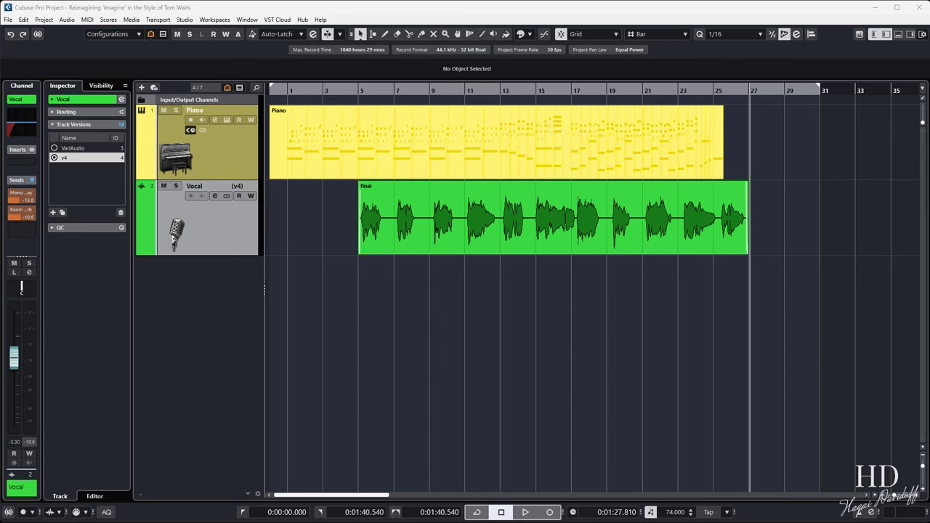
- Switch to Replay, browse the voice models offered for a new AI cover and view the model training page
left_click_drag(929, 86, 450, 28)
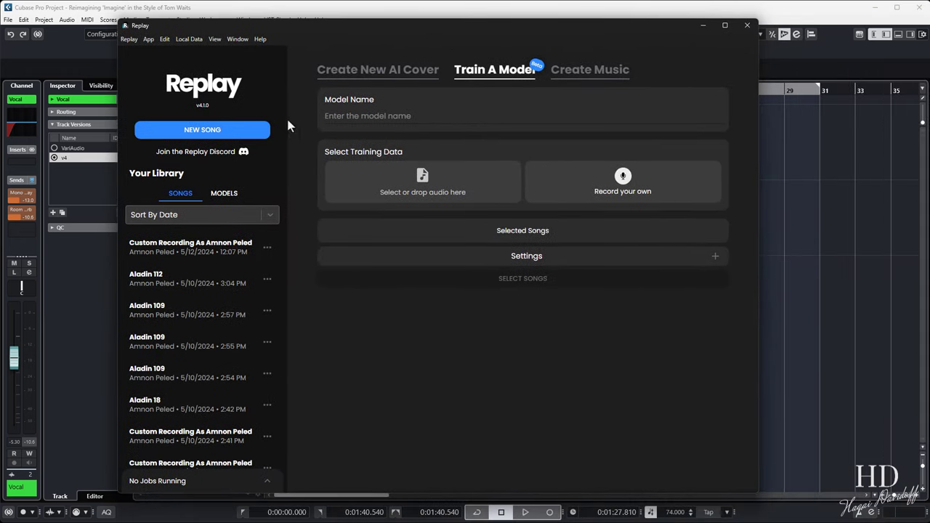
left_click(378, 70)
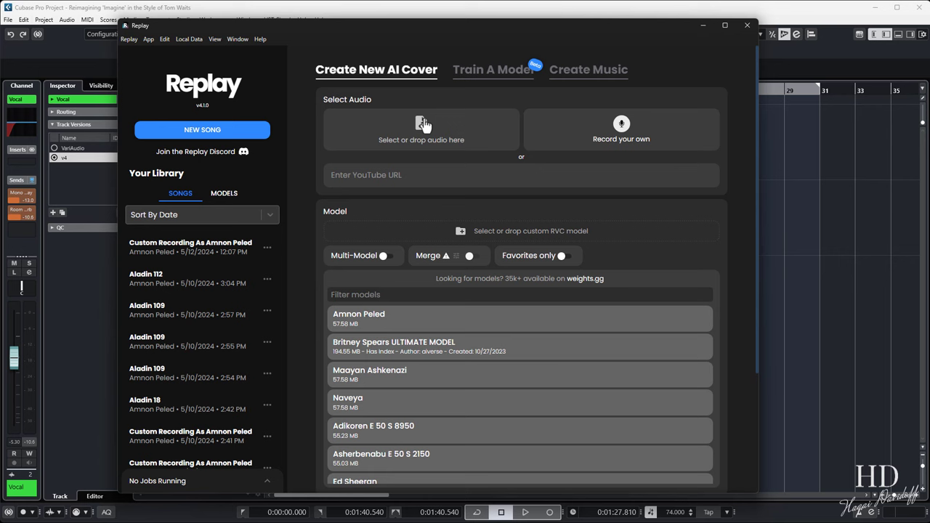
scroll(411, 372, "down", 2)
scroll(429, 421, "up", 2)
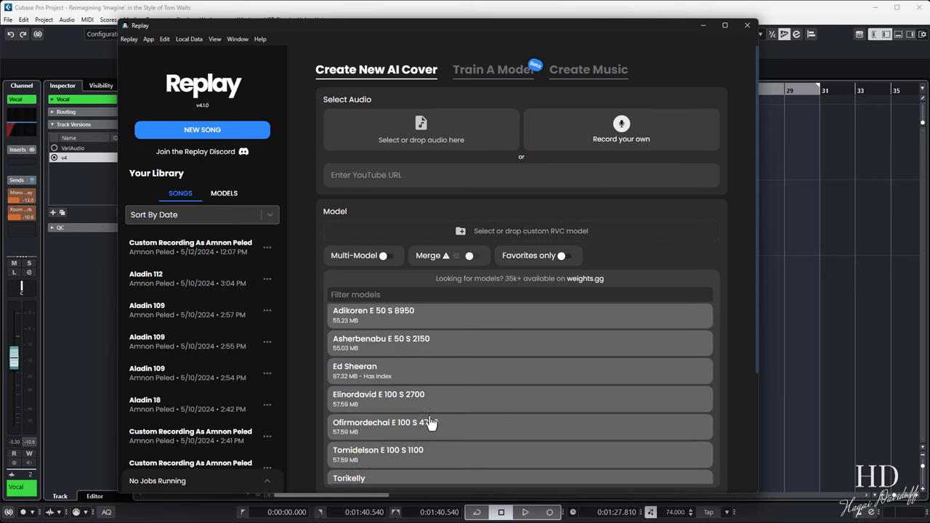
scroll(421, 425, "down", 2)
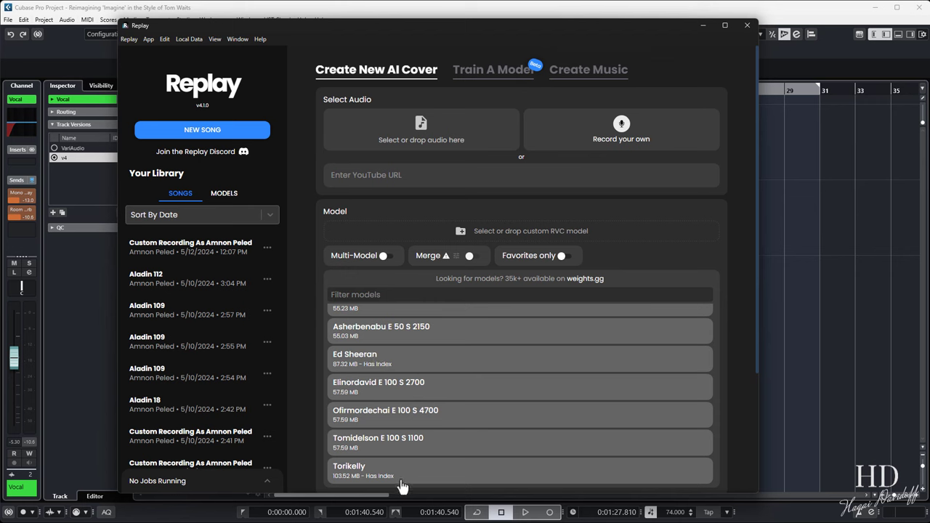
scroll(465, 438, "up", 3)
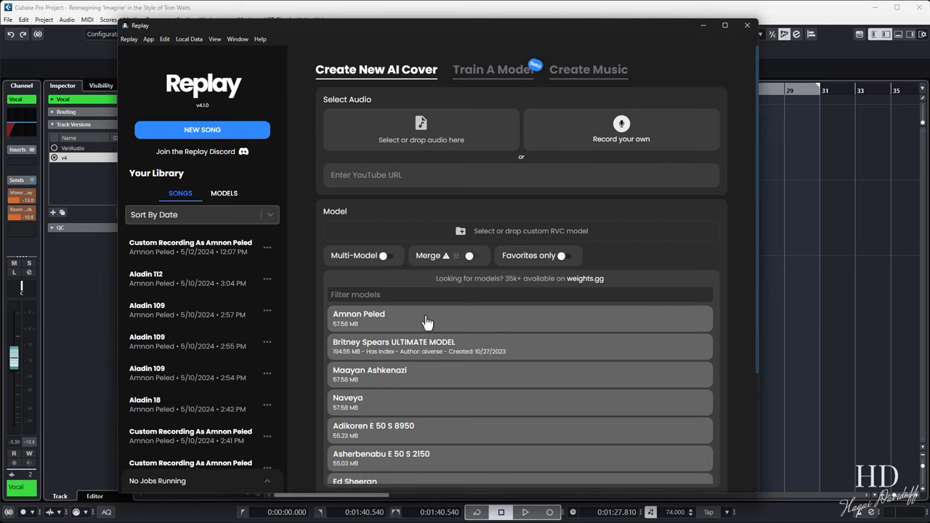
scroll(432, 334, "down", 3)
scroll(454, 392, "up", 3)
left_click(465, 78)
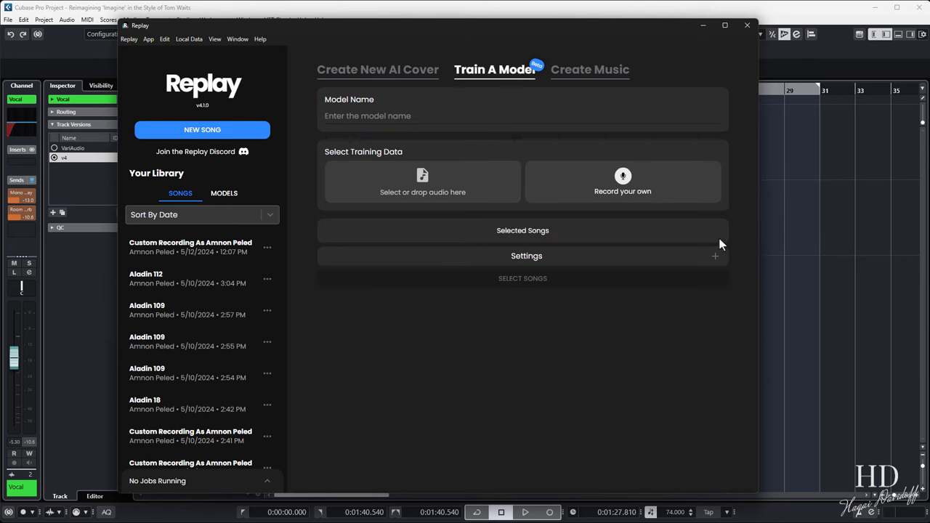
- For a new AI cover, choose the Ed Sheeran voice model, then record and play back a custom audio clip as its source
left_click(407, 73)
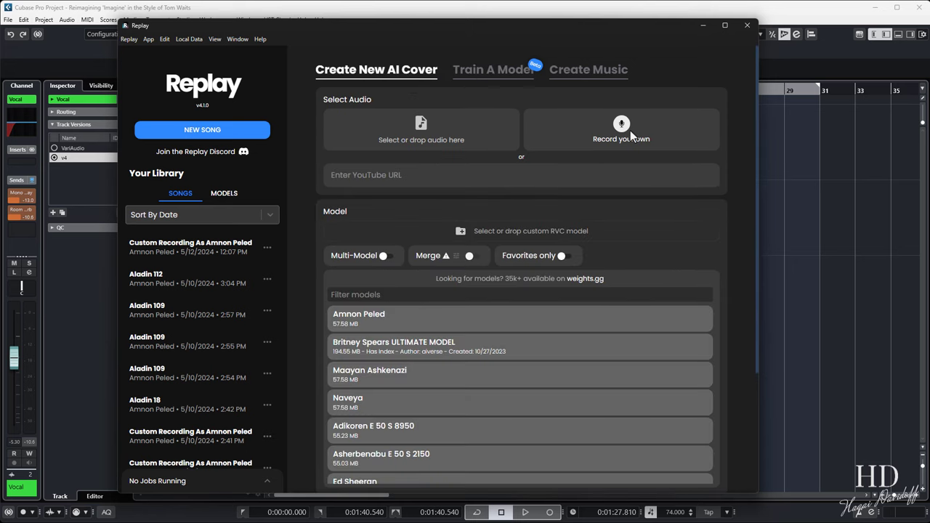
scroll(523, 341, "down", 3)
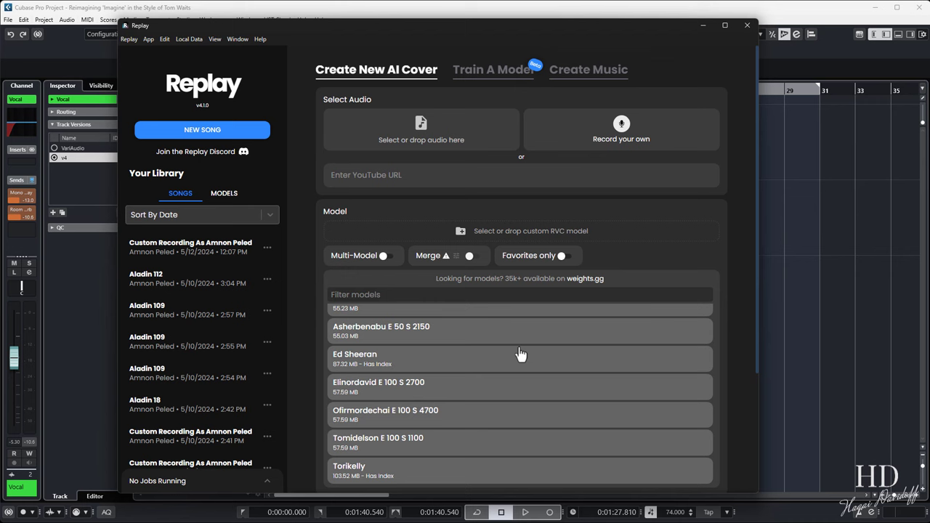
left_click(408, 361)
left_click(619, 130)
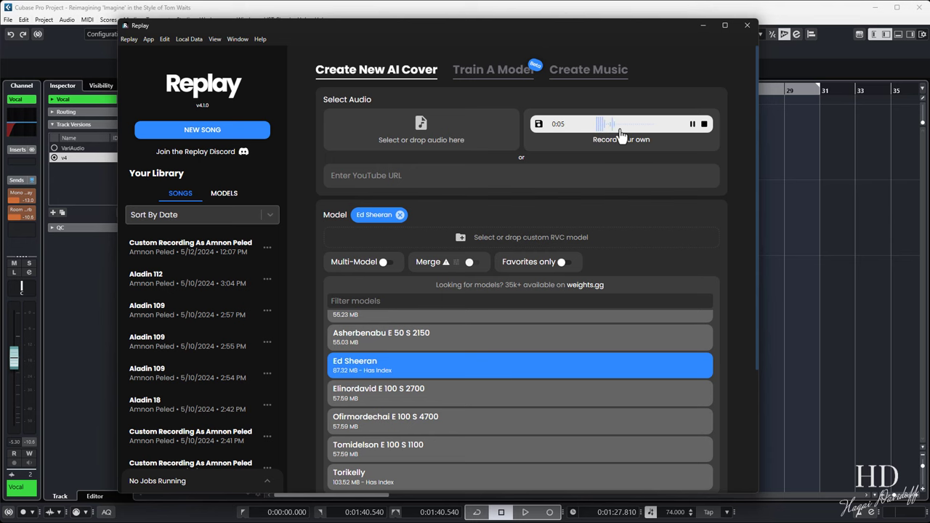
left_click(539, 124)
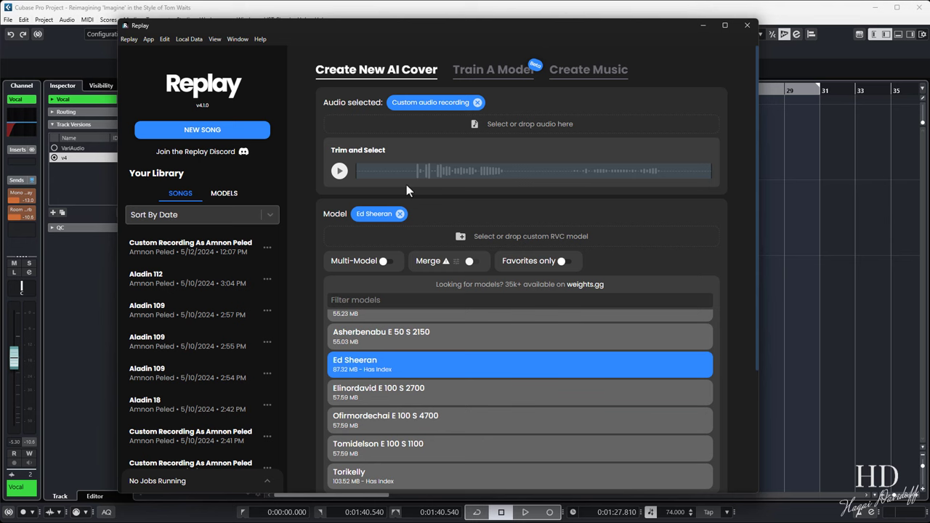
left_click(340, 172)
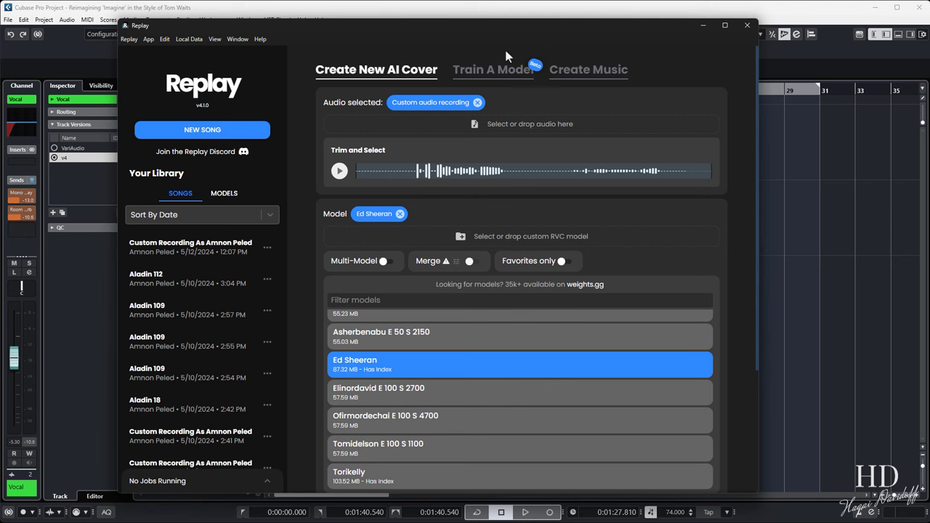
- Expand the cover's conversion settings, try a Relative Pitch of +12 and set it back to 0
scroll(535, 353, "down", 3)
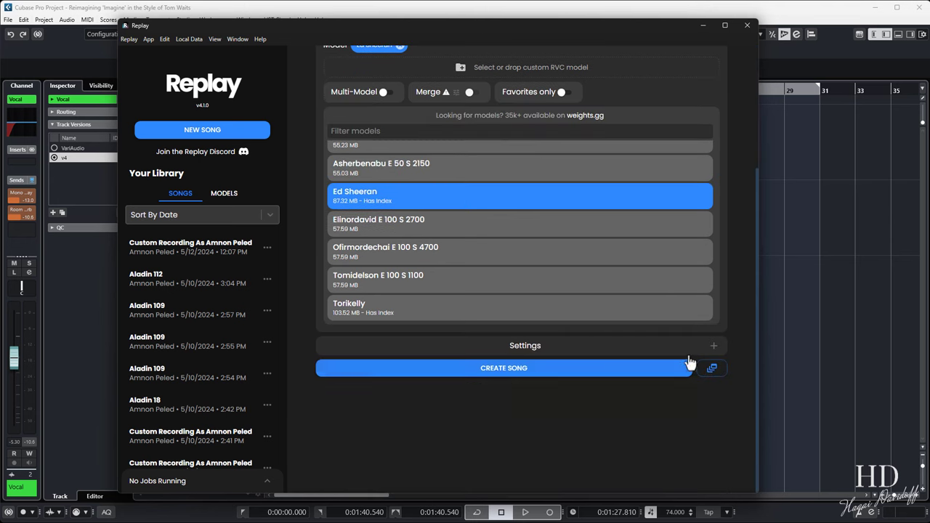
left_click(544, 347)
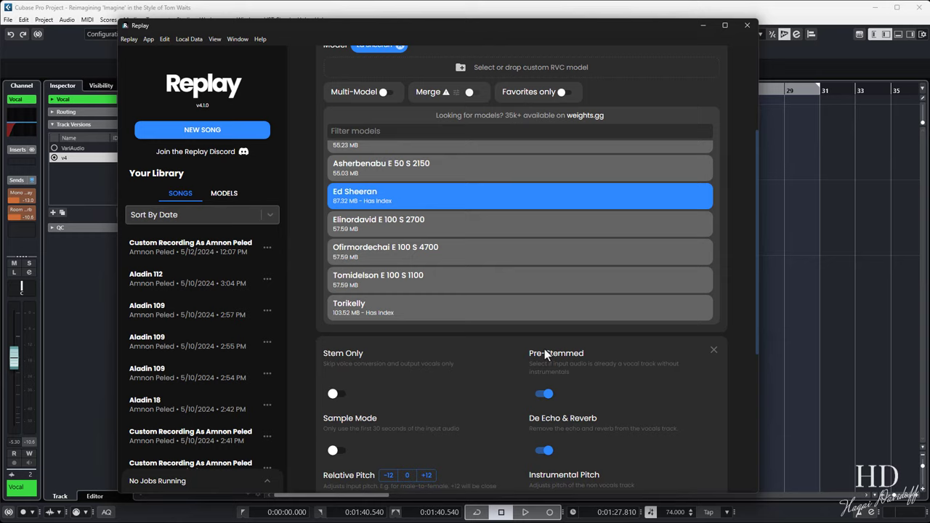
scroll(544, 349, "down", 5)
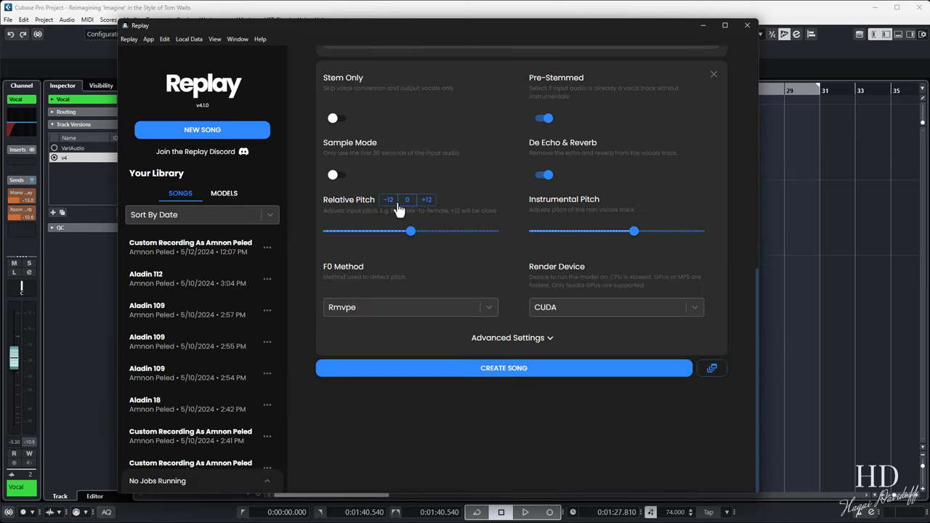
left_click(426, 204)
left_click(408, 203)
left_click(406, 202)
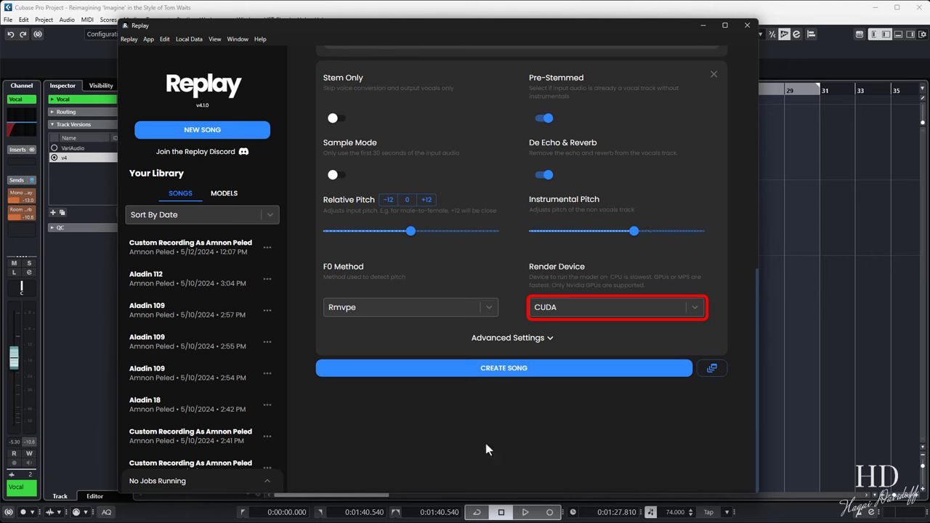
- Create the Ed Sheeran cover from the custom recording, play the finished song and close its player
left_click(525, 372)
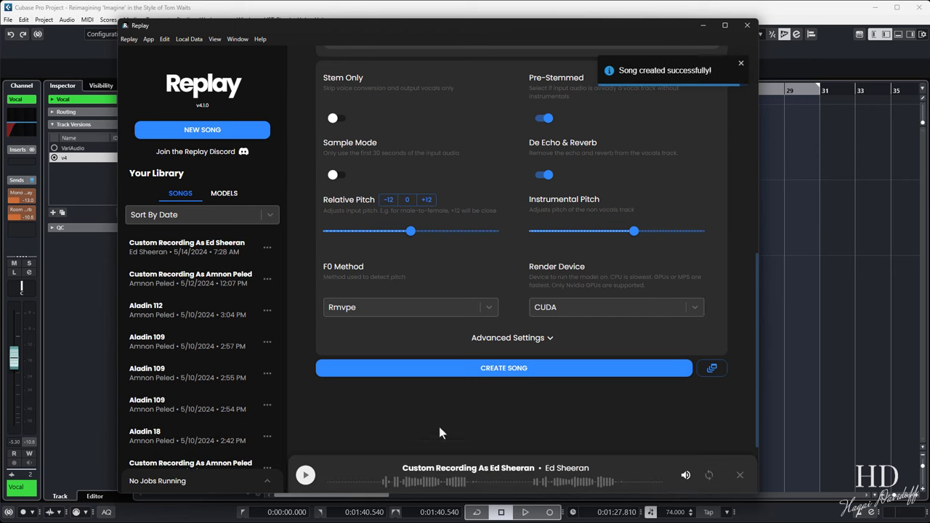
left_click(306, 475)
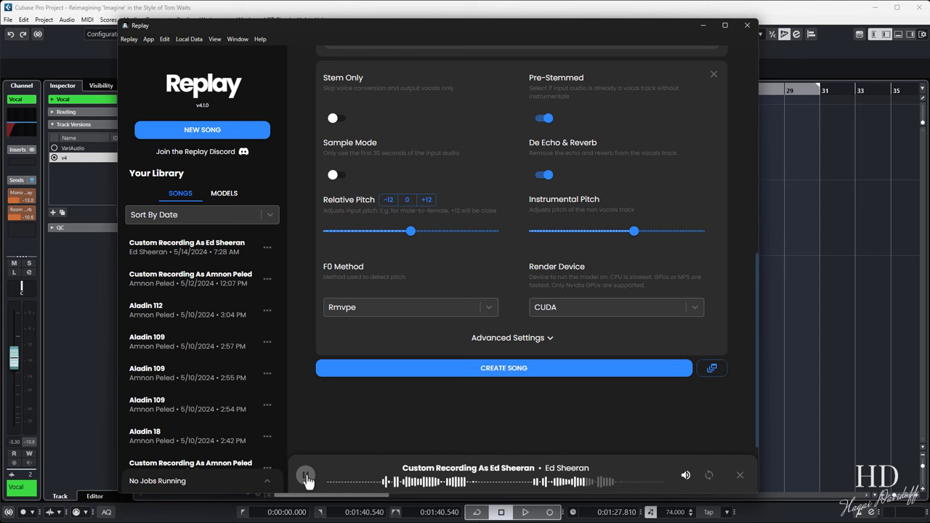
key("space")
left_click(740, 476)
- Switch to Cubase to look over the final vocal event, clear its selection, and return to Replay's voice model list
left_click(703, 25)
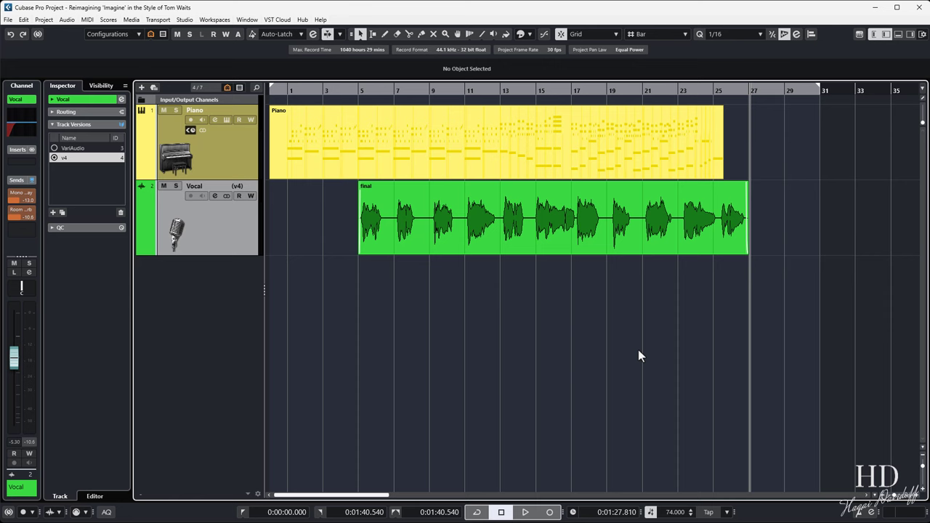
left_click(689, 244)
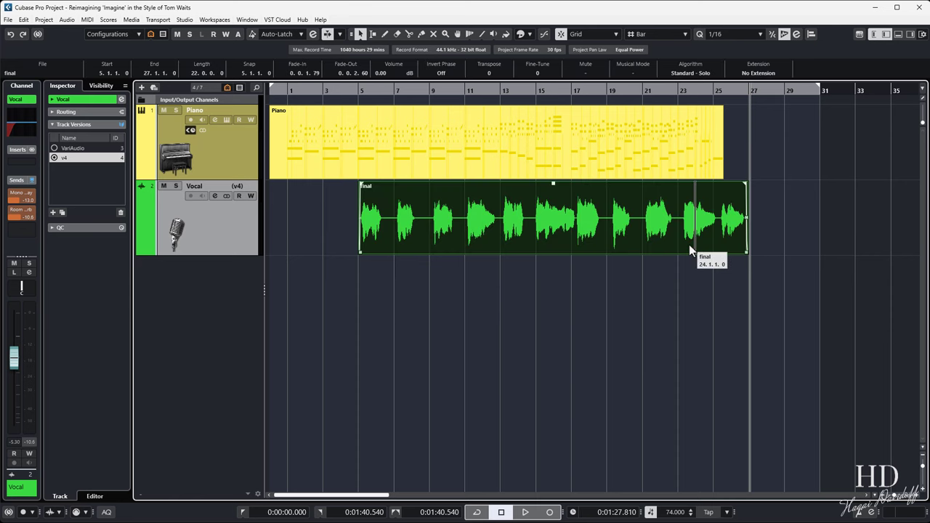
left_click(639, 318)
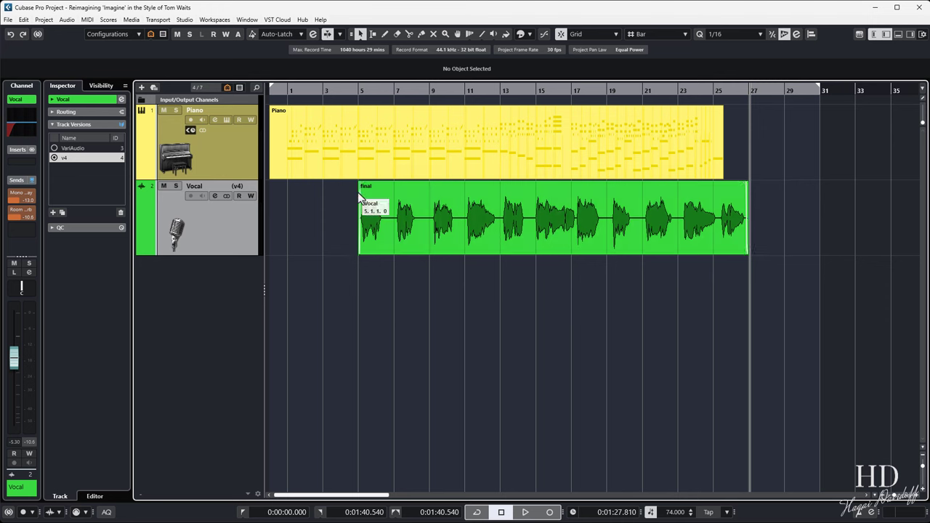
left_click(571, 231, "alt")
key("alt+Tab")
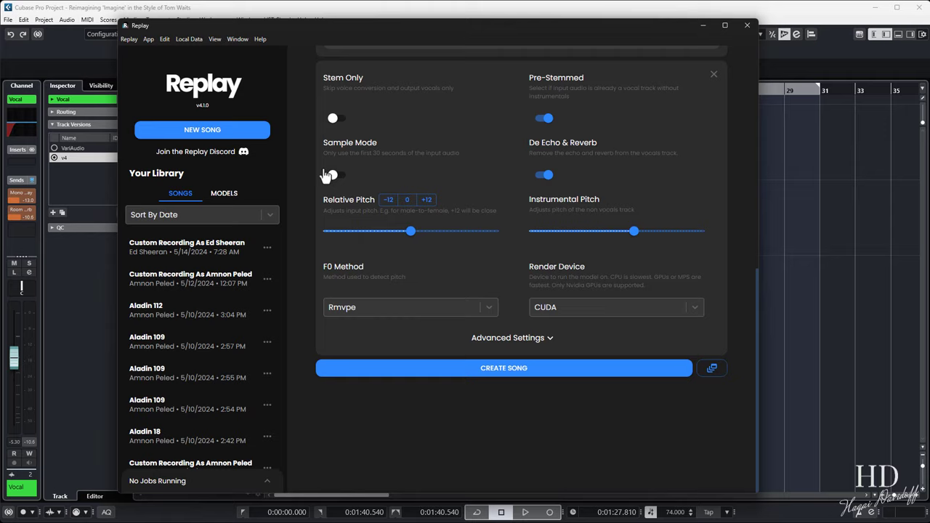
scroll(373, 197, "up", 4)
scroll(514, 168, "up", 3)
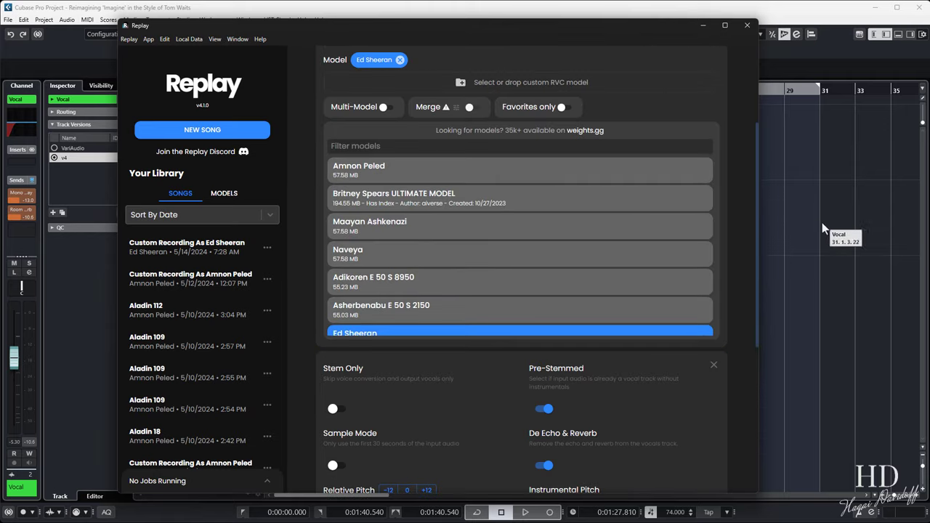
- Switch to Cubase and split the final vocal event at bar 13 and just before bar 15
left_click(702, 25)
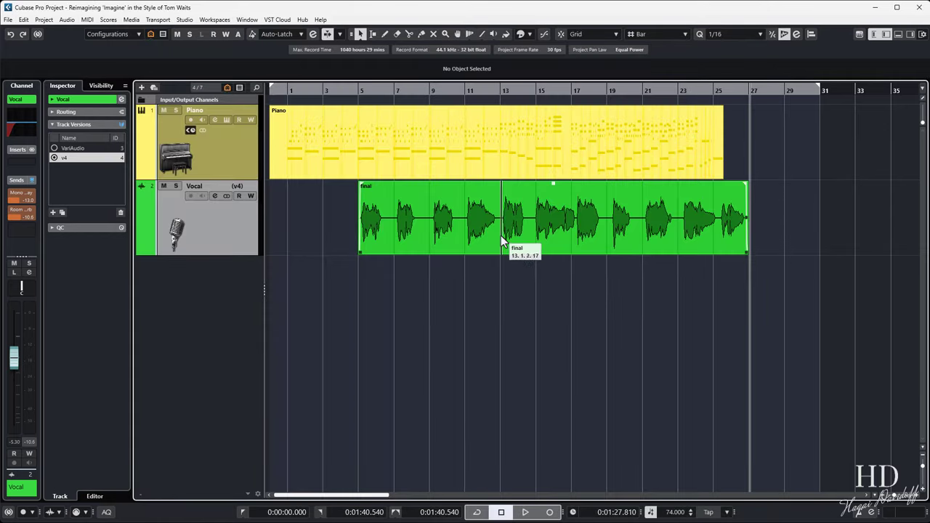
left_click(507, 236)
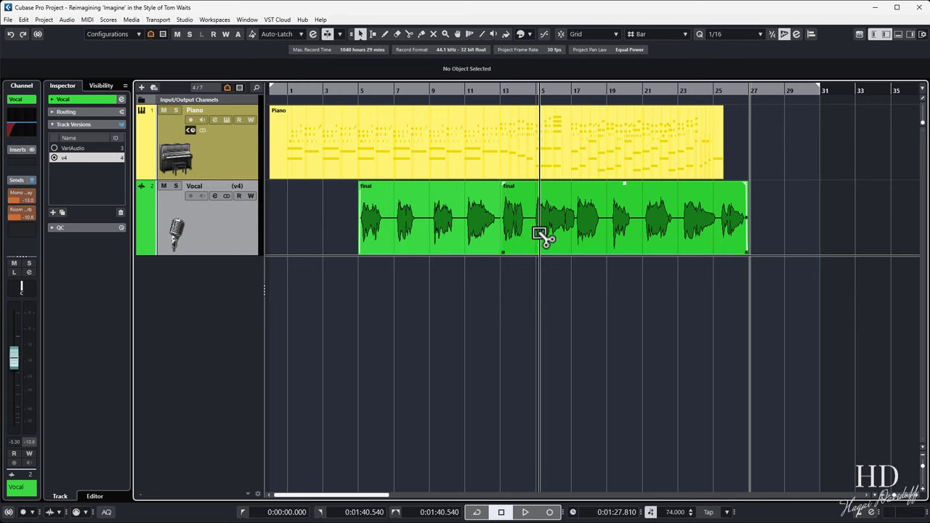
left_click(539, 234, "alt")
- Export the short vocal segment between bar 13 and bar 15 as dry audio to the desktop
left_click_drag(543, 243, 517, 244)
left_click(24, 19)
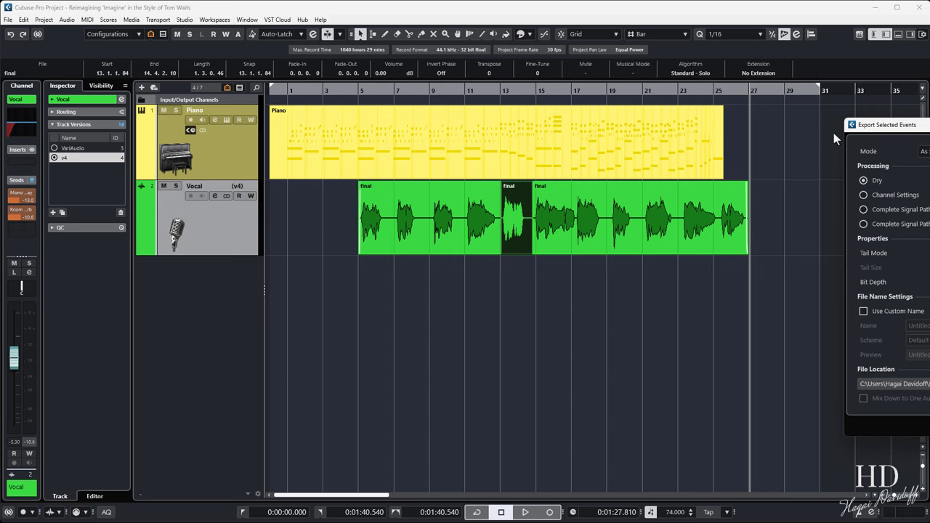
left_click_drag(833, 133, 581, 134)
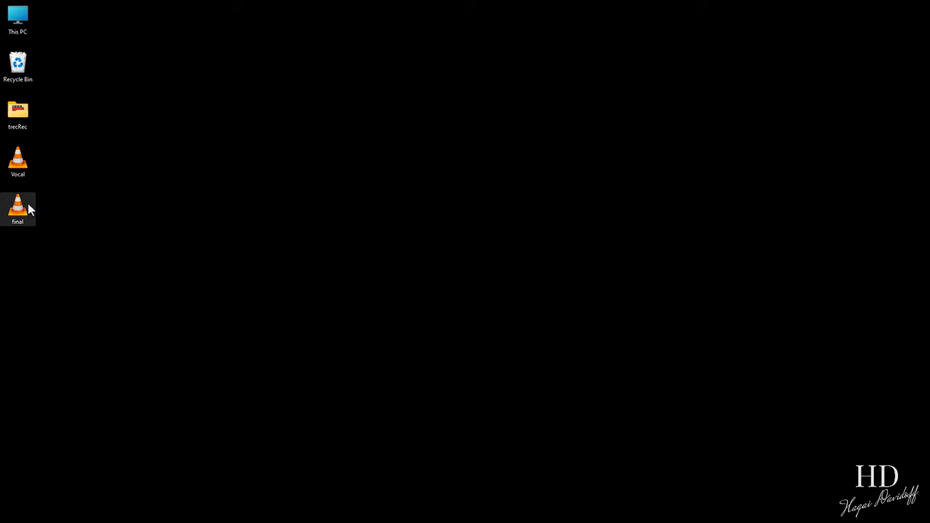
- Switch to Replay and replace the custom audio recording with the exported final.wav from the desktop
left_click(28, 205)
key("alt+Tab")
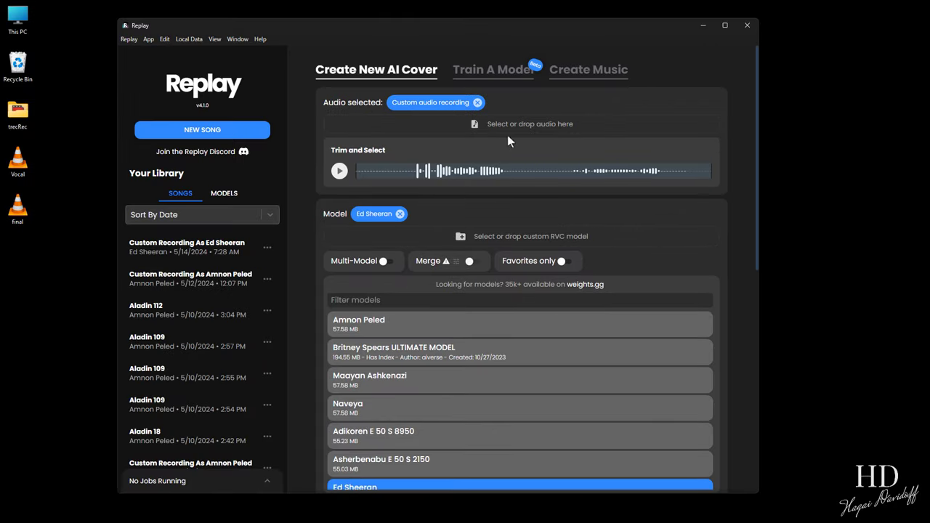
left_click(478, 104)
left_click_drag(17, 207, 399, 133)
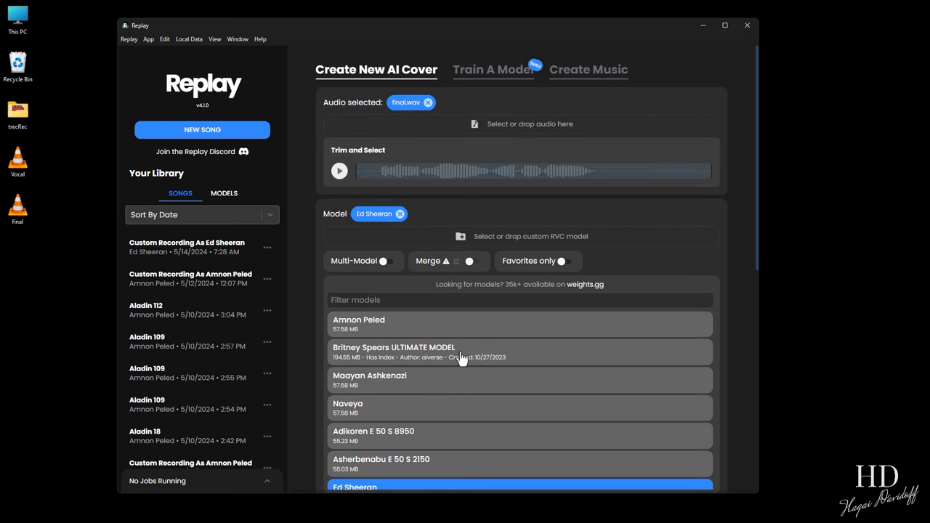
- Create a cover of final.wav with the Torikelly voice model and Relative Pitch at +12, and play the result
scroll(513, 367, "down", 3)
left_click(409, 475)
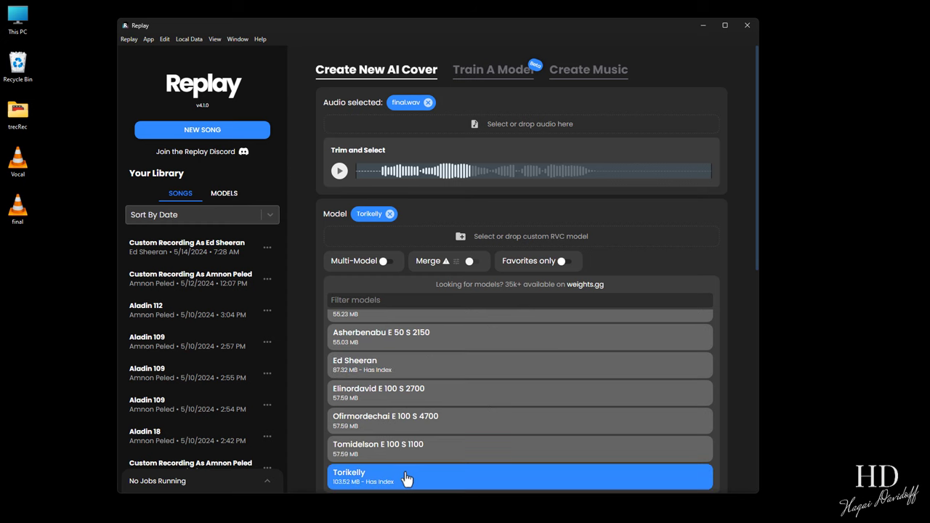
scroll(546, 287, "down", 10)
left_click(490, 371)
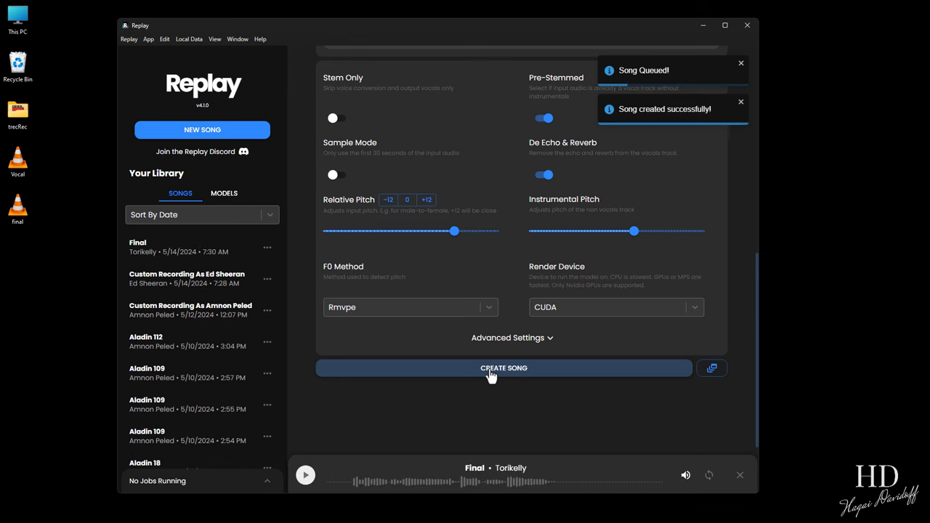
left_click(308, 476)
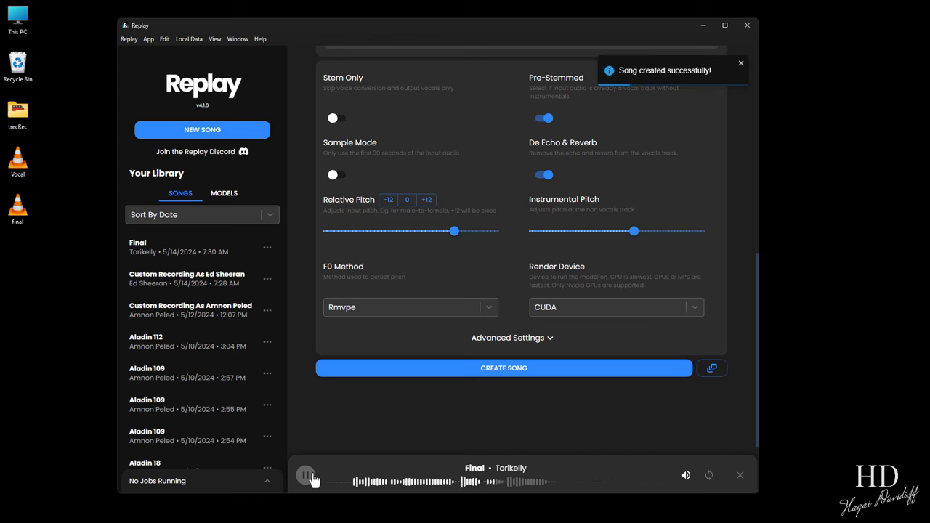
left_click(308, 477)
- Set the Relative Pitch to about +6, create another Torikelly version of the clip and play it
left_click_drag(453, 231, 432, 231)
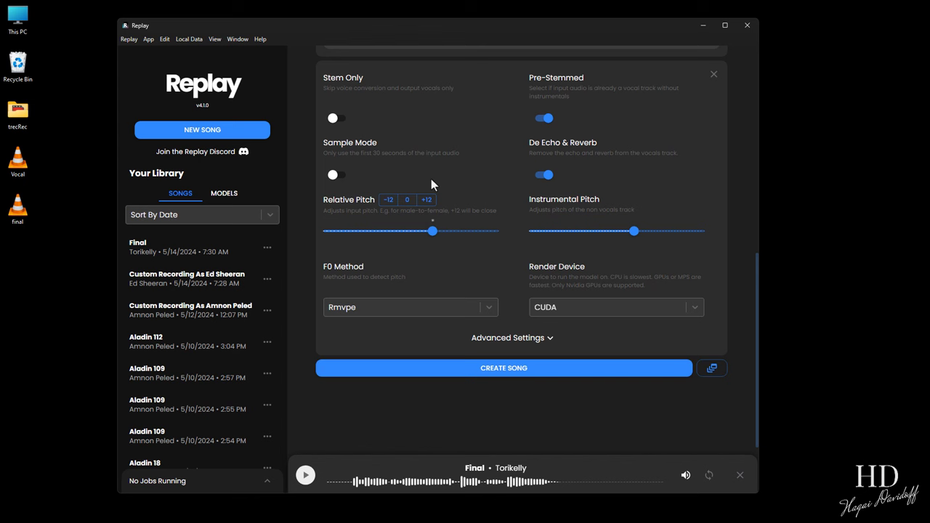
left_click(438, 374)
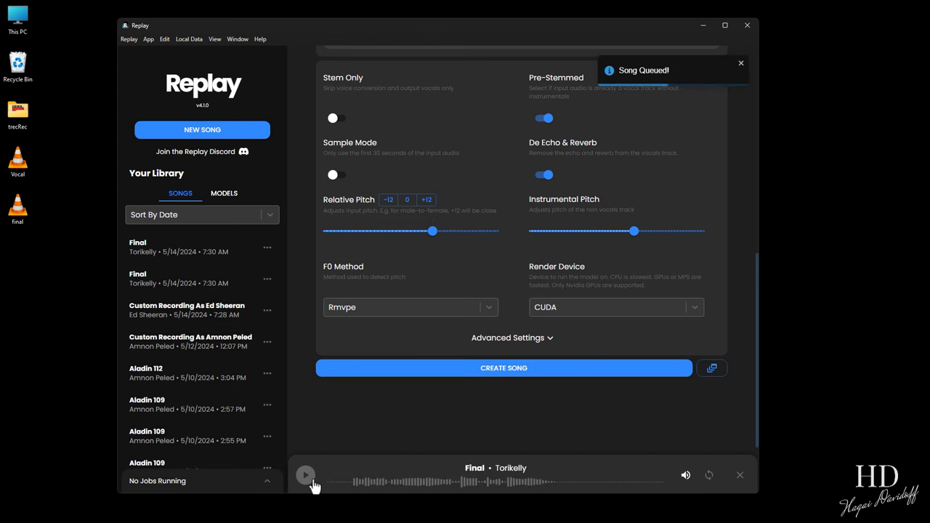
left_click(306, 476)
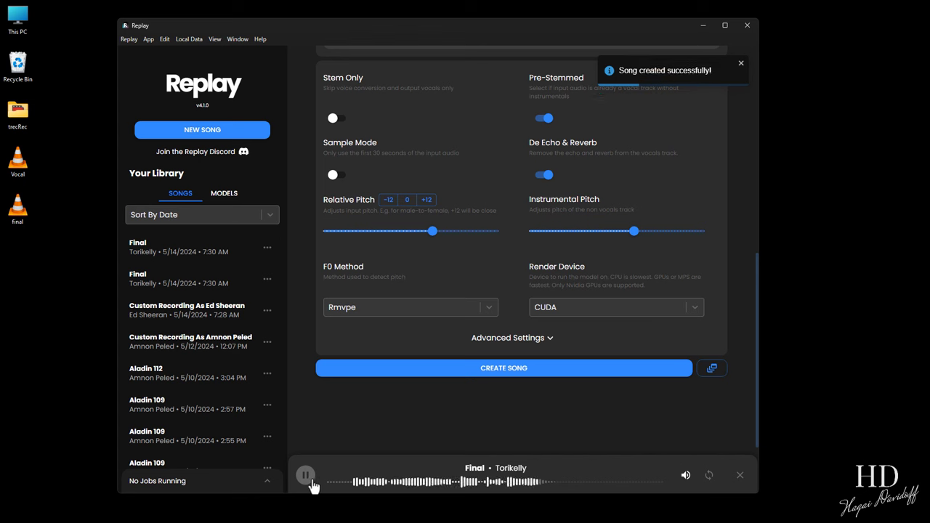
left_click(308, 476)
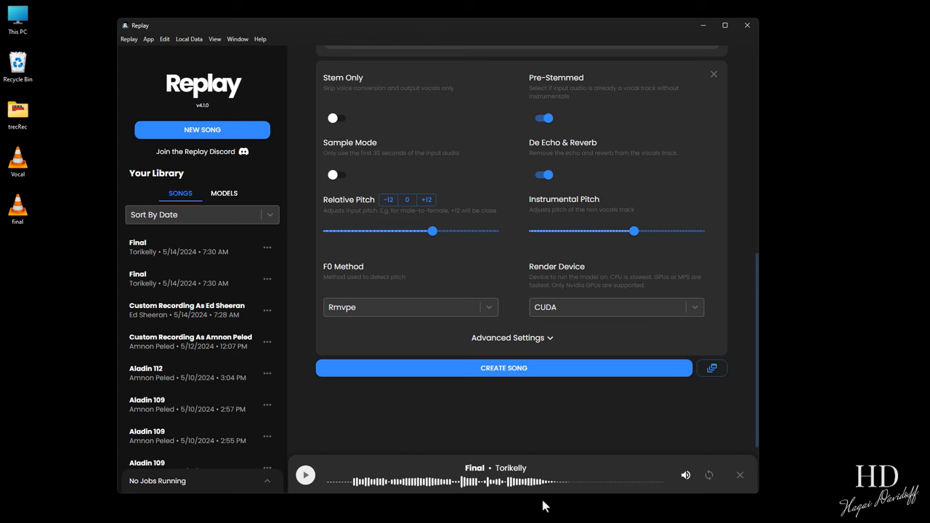
- Switch to Cubase, select all the segments on the Vocal track and clear the selection
scroll(507, 417, "up", 1)
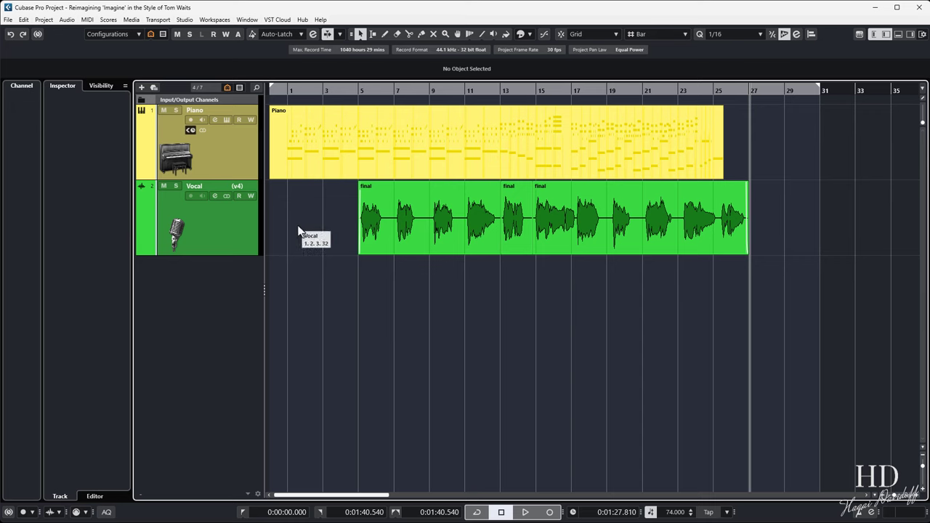
left_click_drag(316, 230, 762, 225)
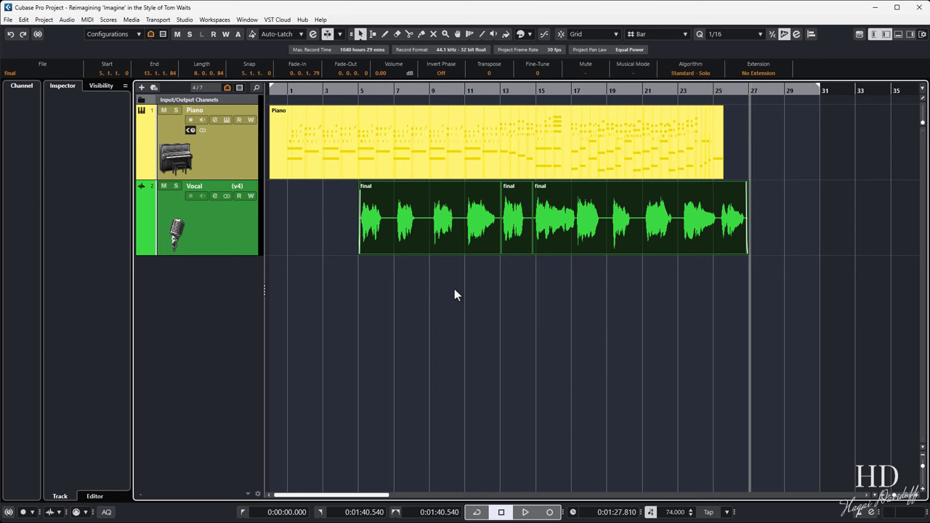
left_click(338, 321)
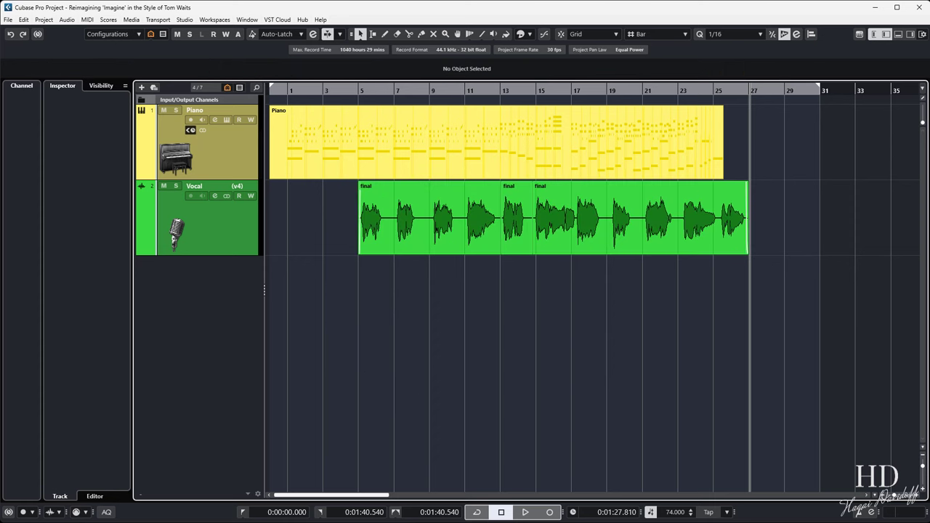